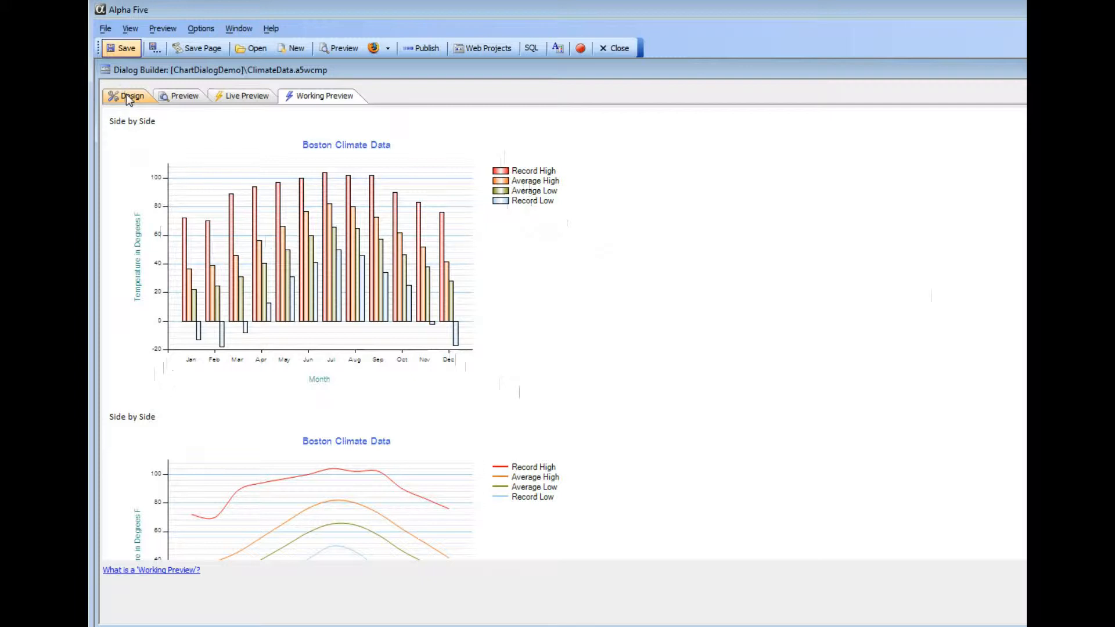
# Examine the static data defined for the Boston_Climate data series in the dialog's properties, including its subseries
pyautogui.click(127, 94)
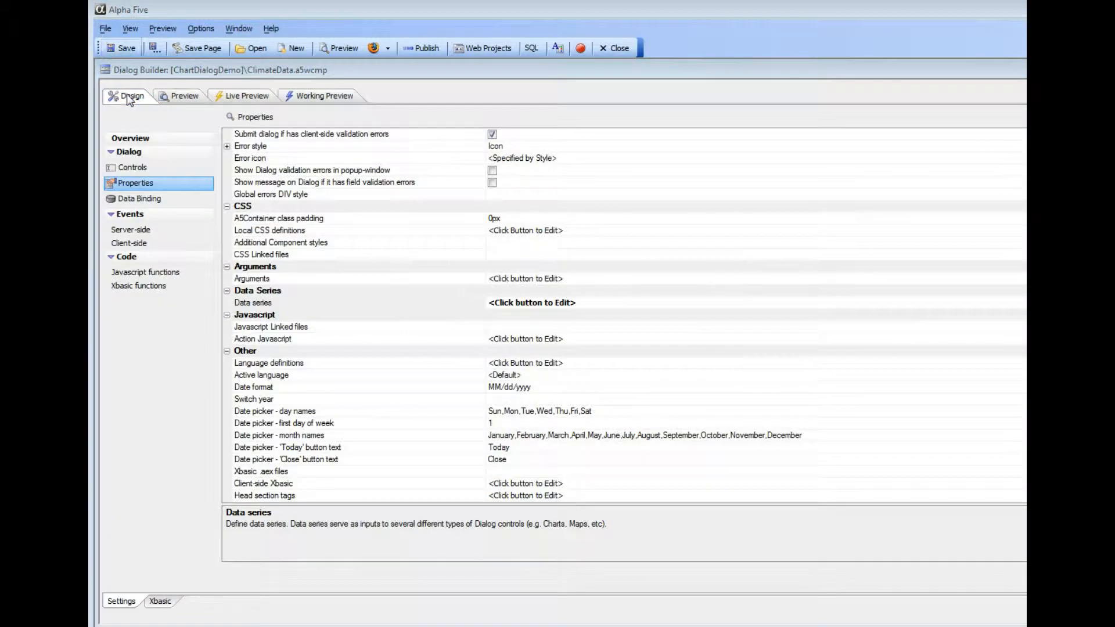
pyautogui.doubleClick(260, 304)
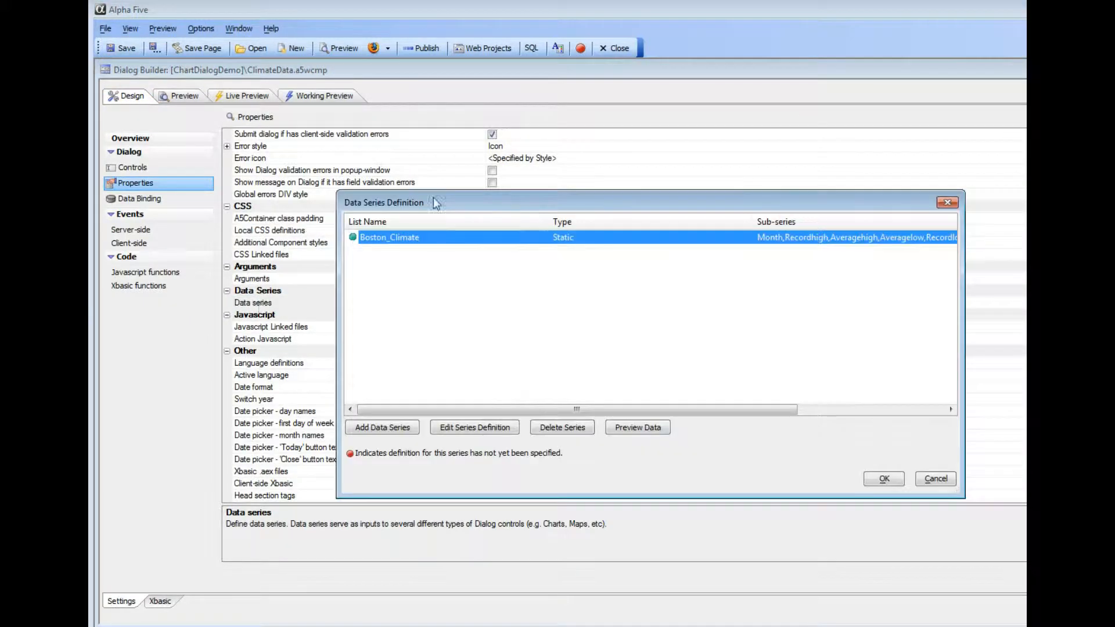
pyautogui.moveTo(446, 196); pyautogui.dragTo(324, 149)
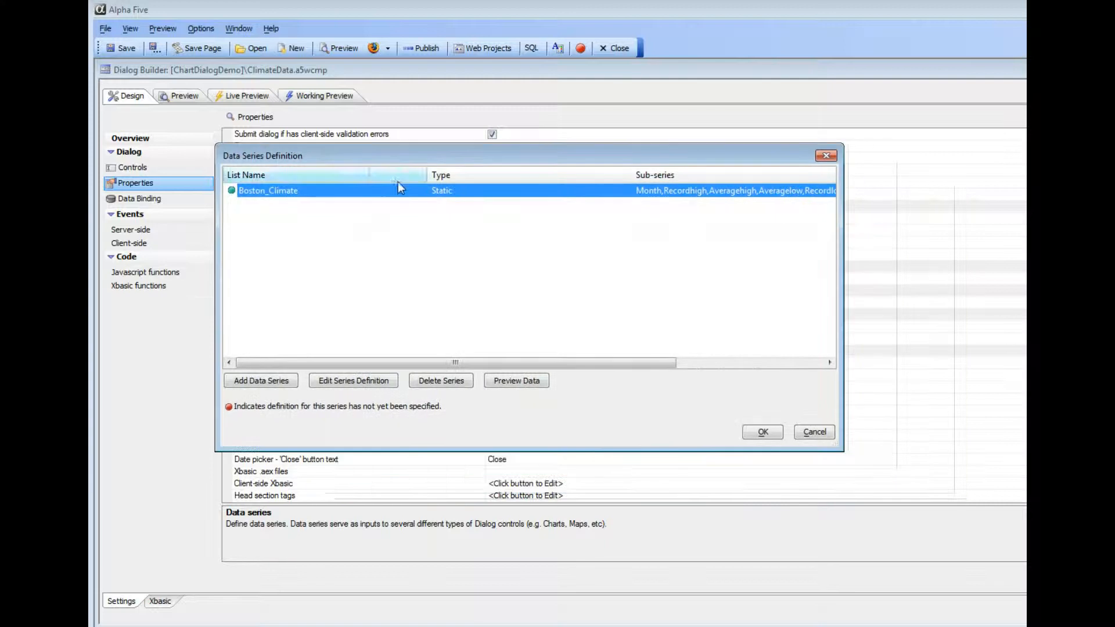
pyautogui.click(358, 383)
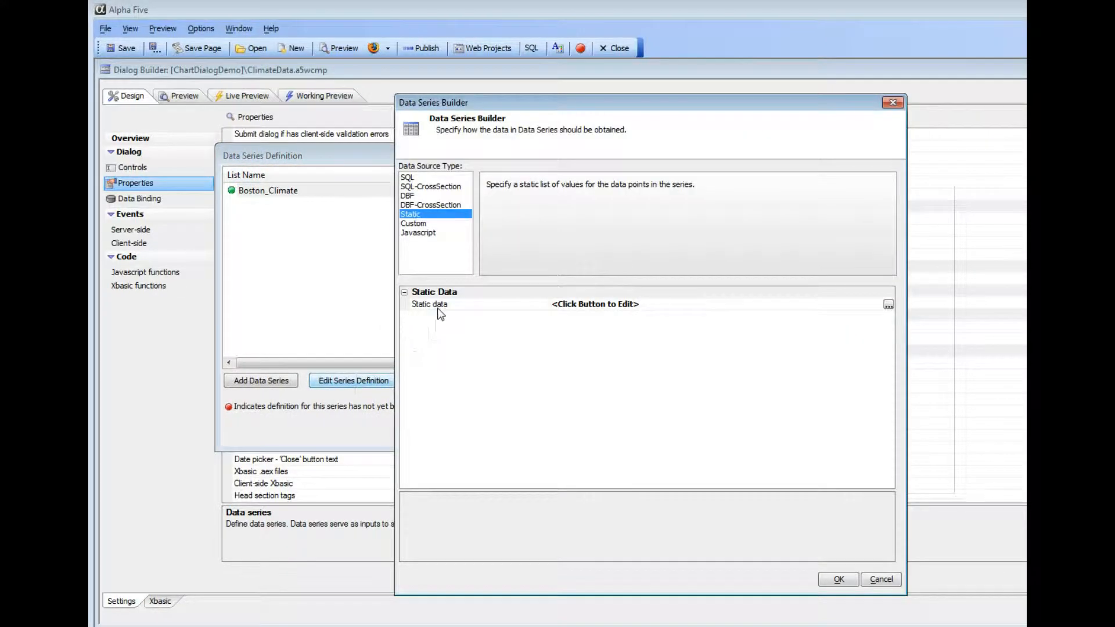
pyautogui.doubleClick(437, 306)
pyautogui.moveTo(485, 131); pyautogui.dragTo(351, 112)
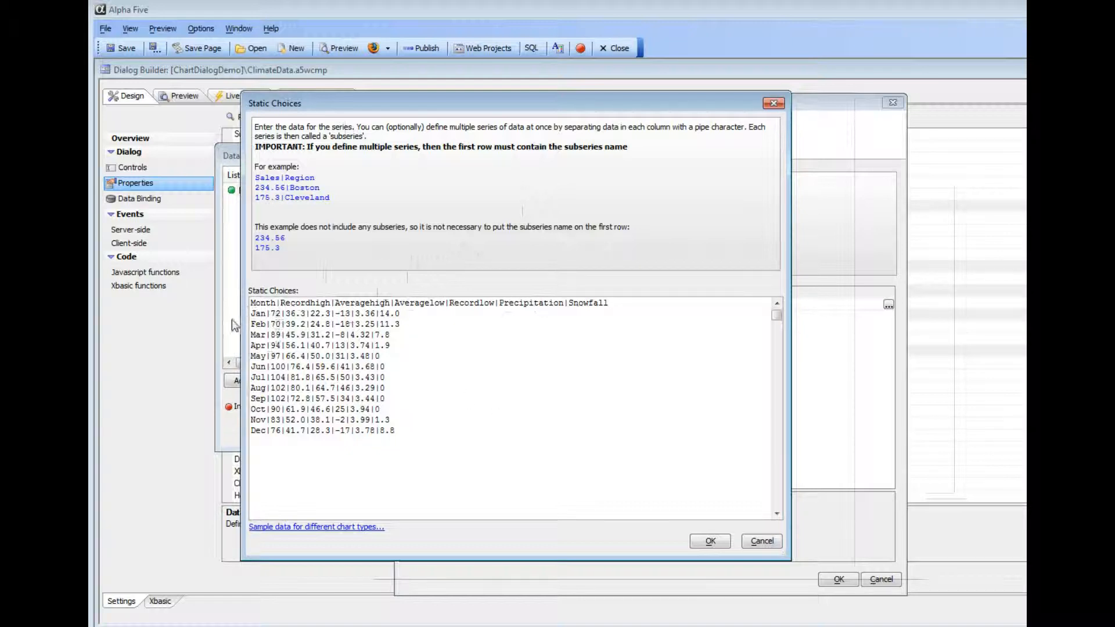
pyautogui.click(712, 542)
pyautogui.click(838, 579)
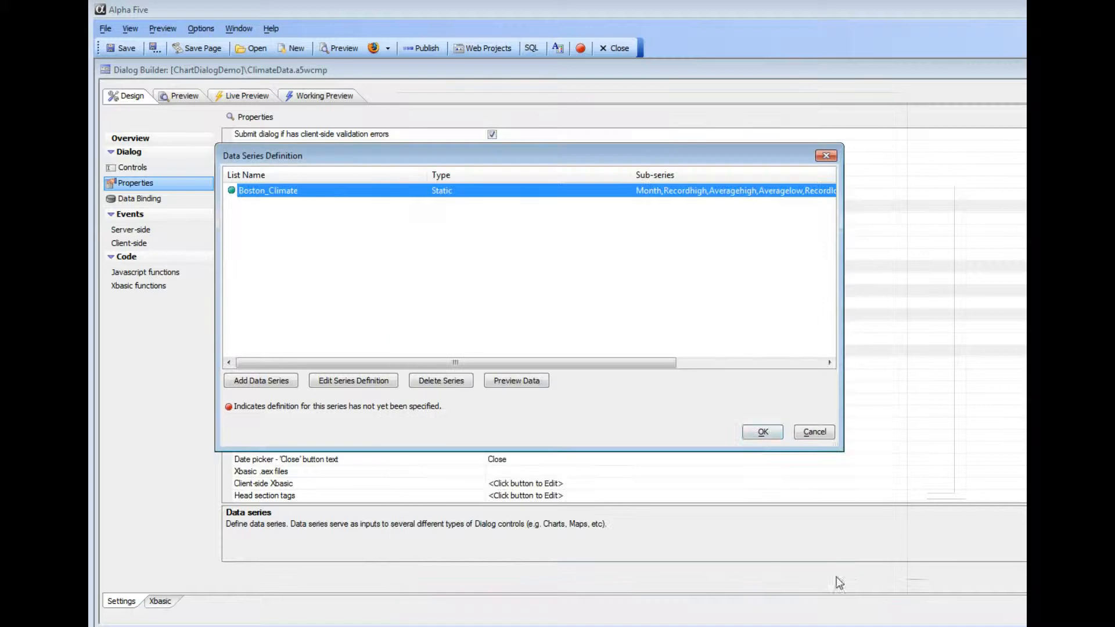
pyautogui.click(762, 432)
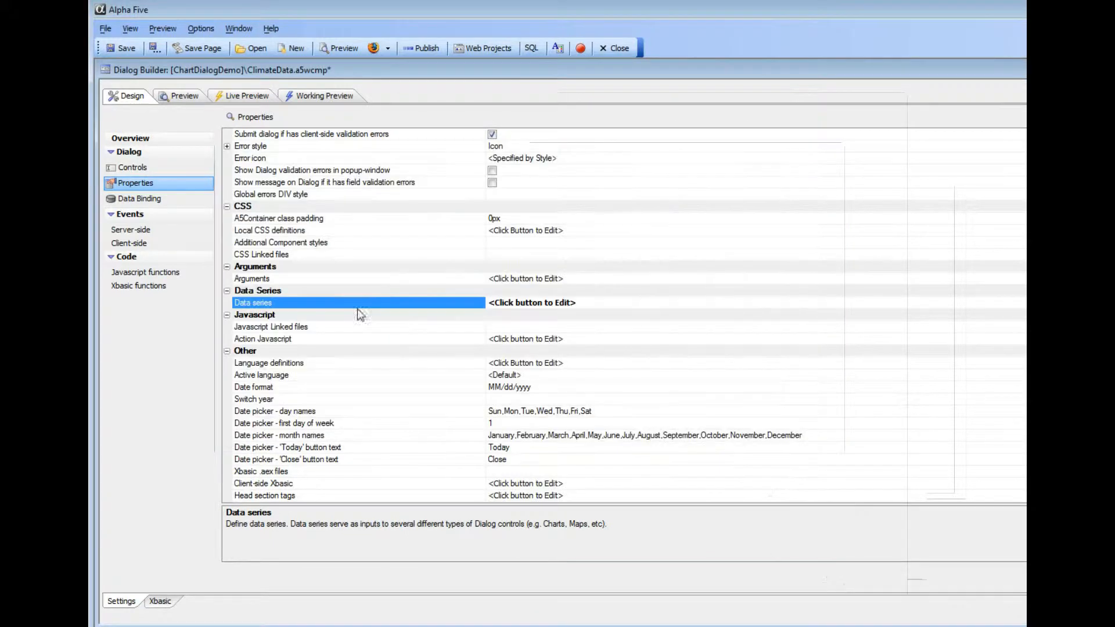
# Open the chart definition of the sideBySide chart control for editing
pyautogui.click(130, 169)
pyautogui.click(262, 134)
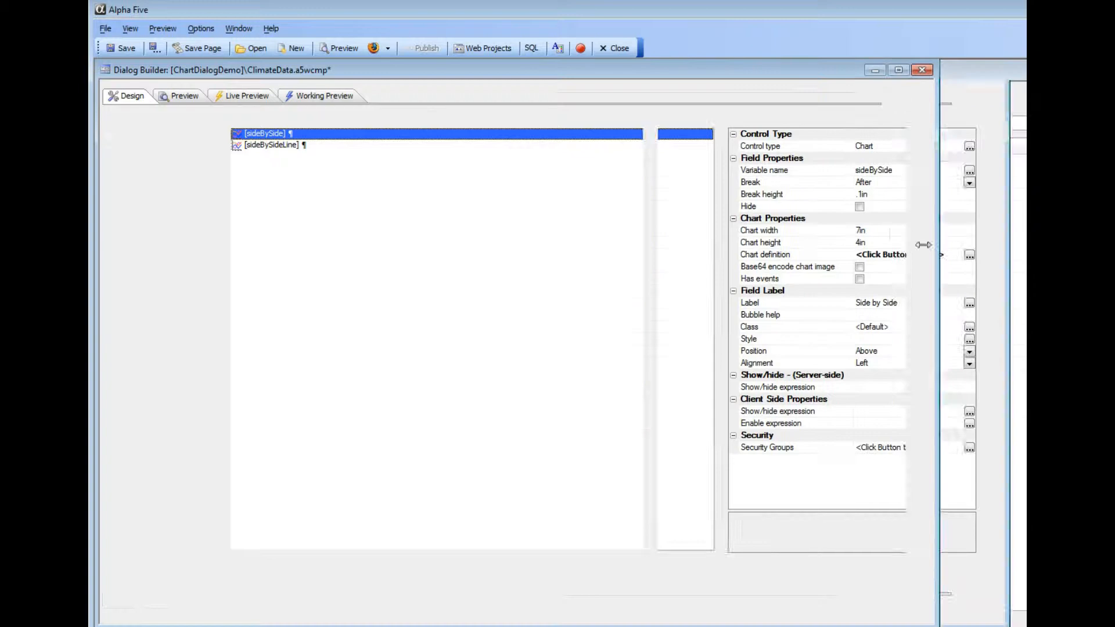
pyautogui.click(664, 255)
pyautogui.doubleClick(665, 255)
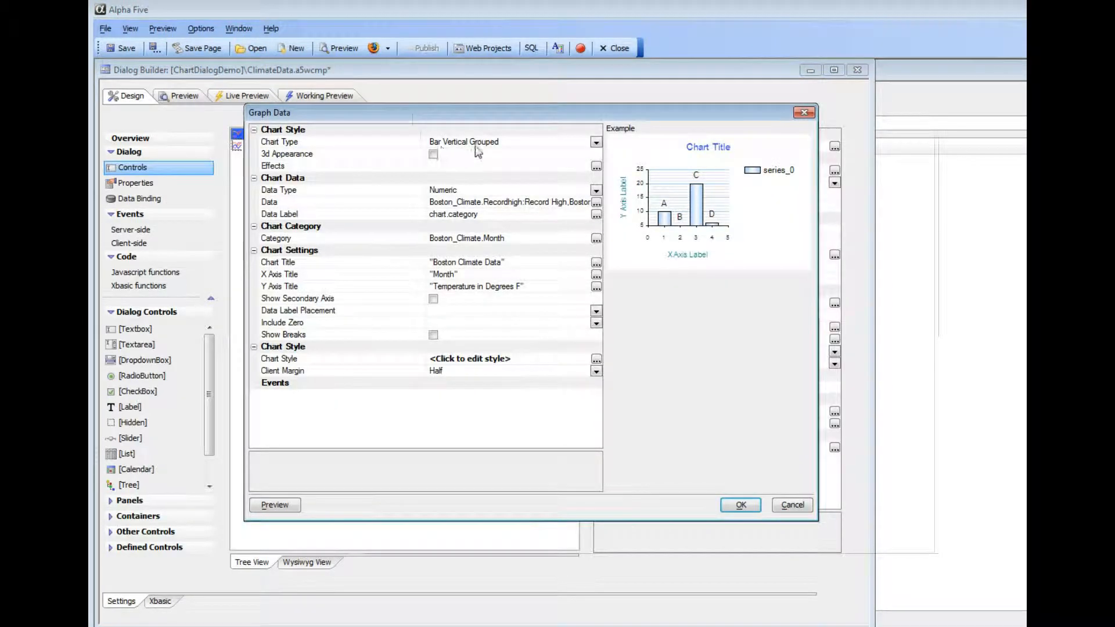
# Examine the data points of the Recordhigh, Averagehigh, Averagelow and Recordlow series assigned to the chart's data
pyautogui.click(356, 206)
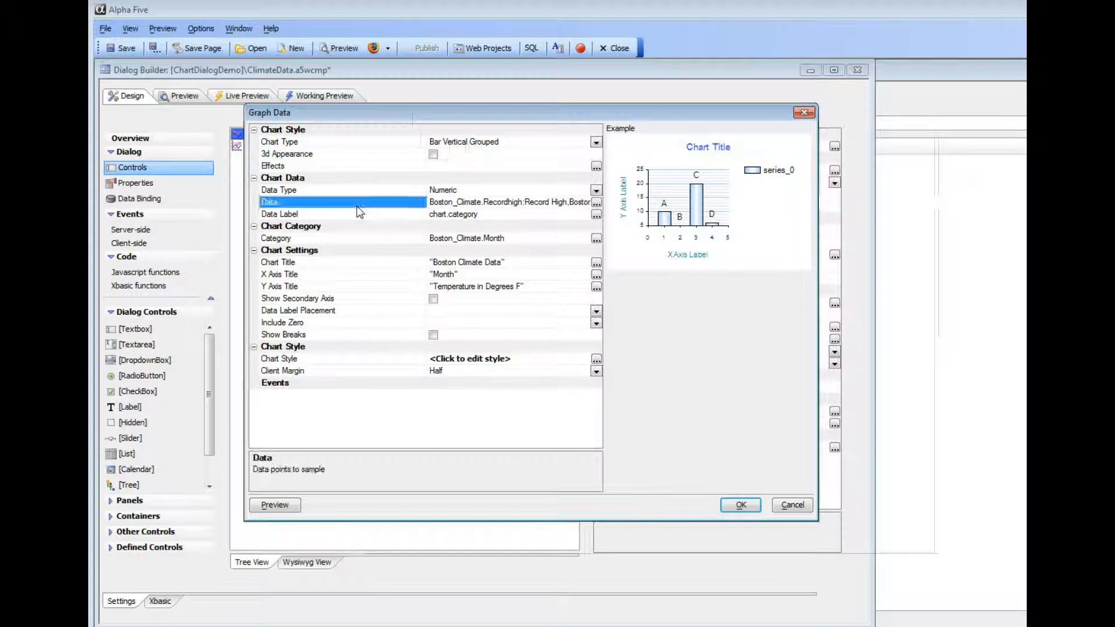
pyautogui.click(596, 202)
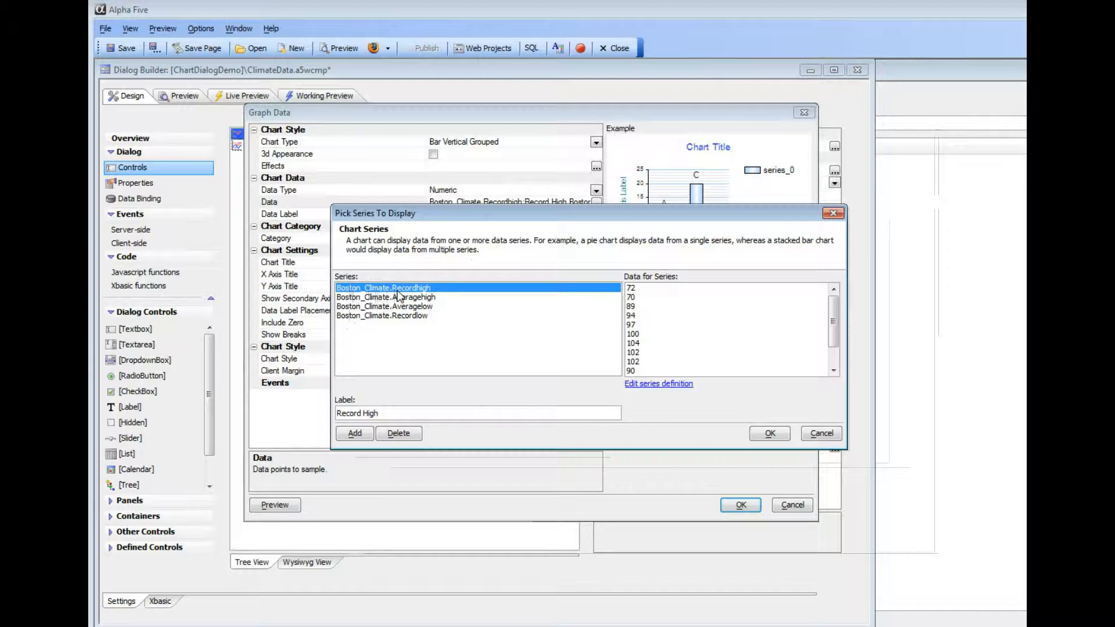
pyautogui.click(415, 298)
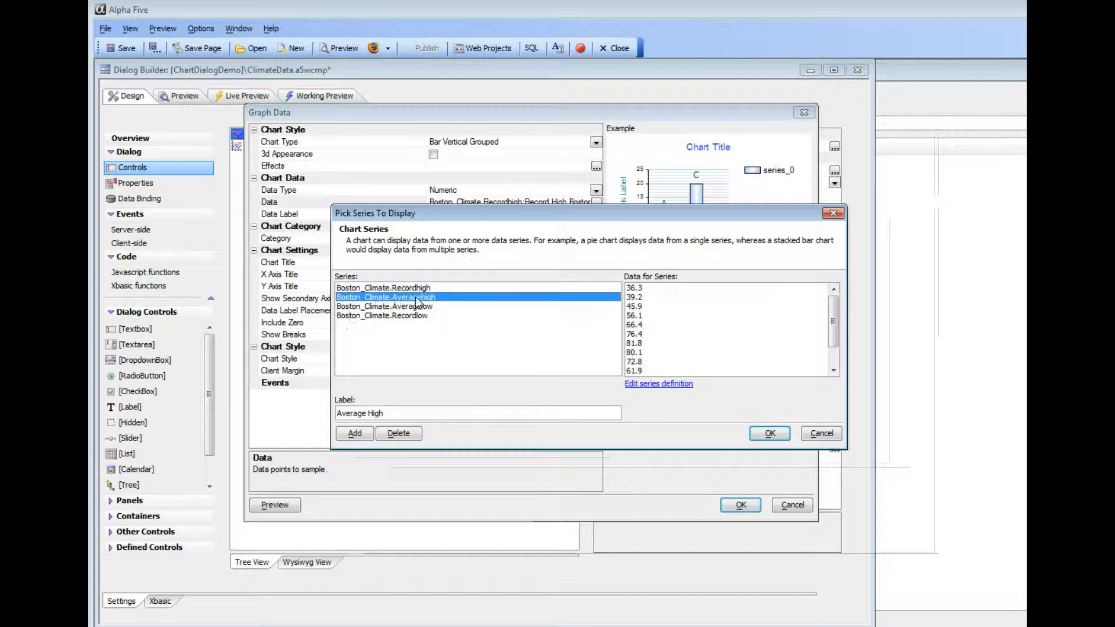
pyautogui.click(421, 307)
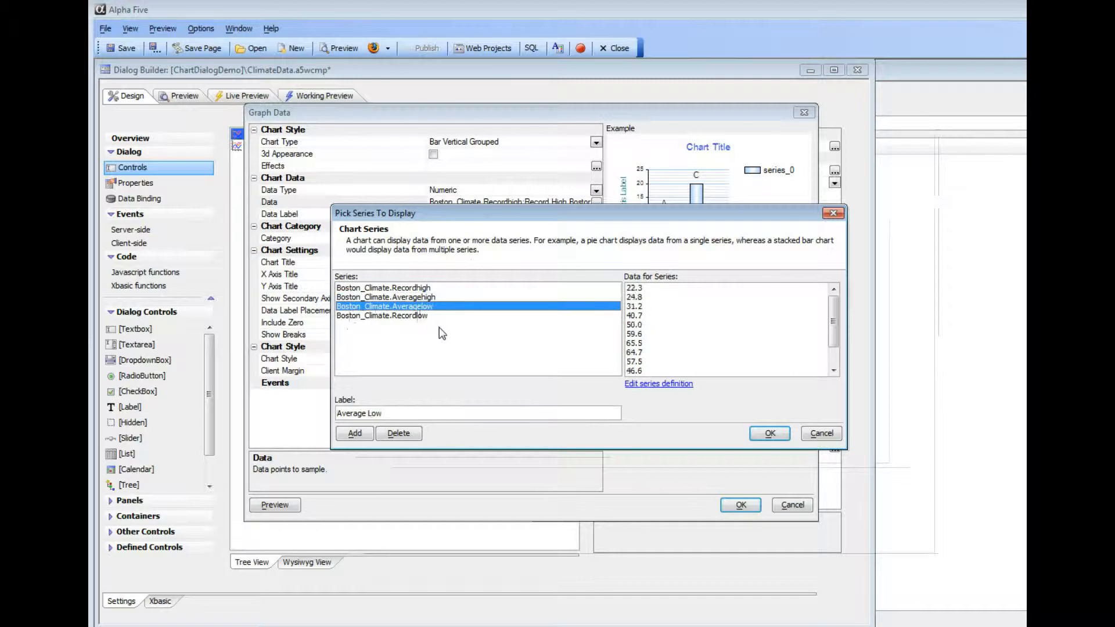
pyautogui.click(417, 316)
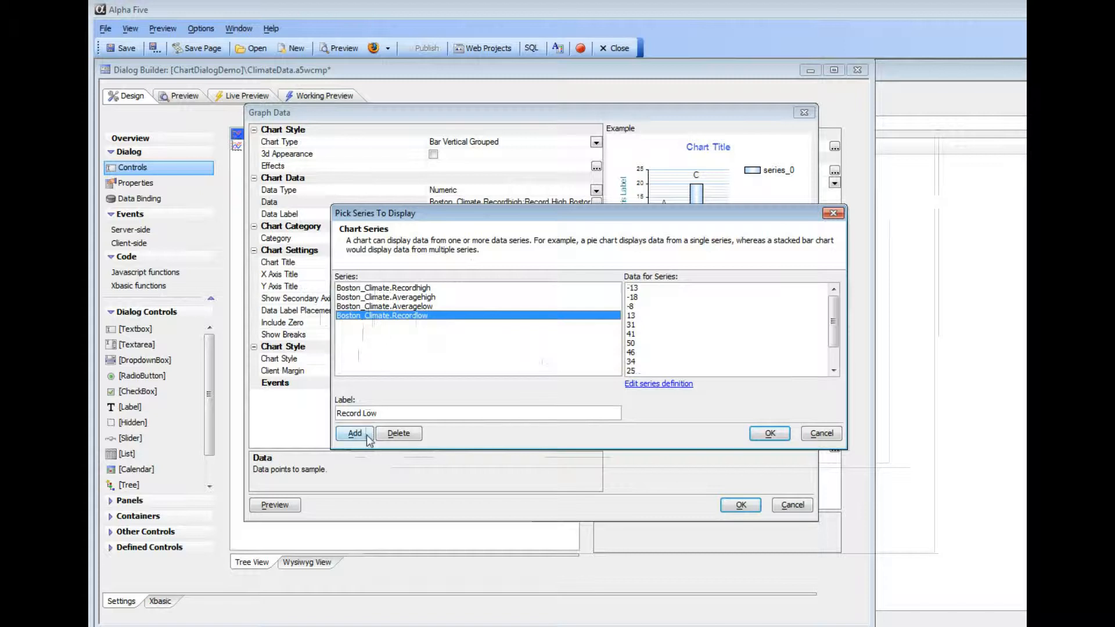
# Review the legend label of each Boston_Climate series in the chart and leave the series selection without changes
pyautogui.click(371, 289)
pyautogui.click(372, 296)
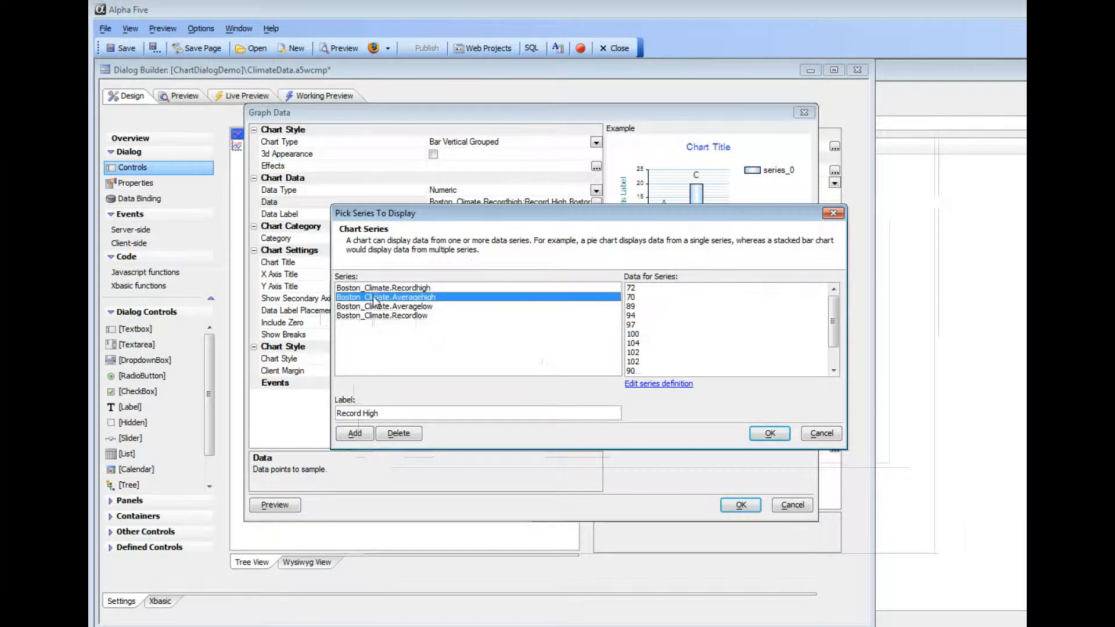
pyautogui.click(379, 306)
pyautogui.click(379, 288)
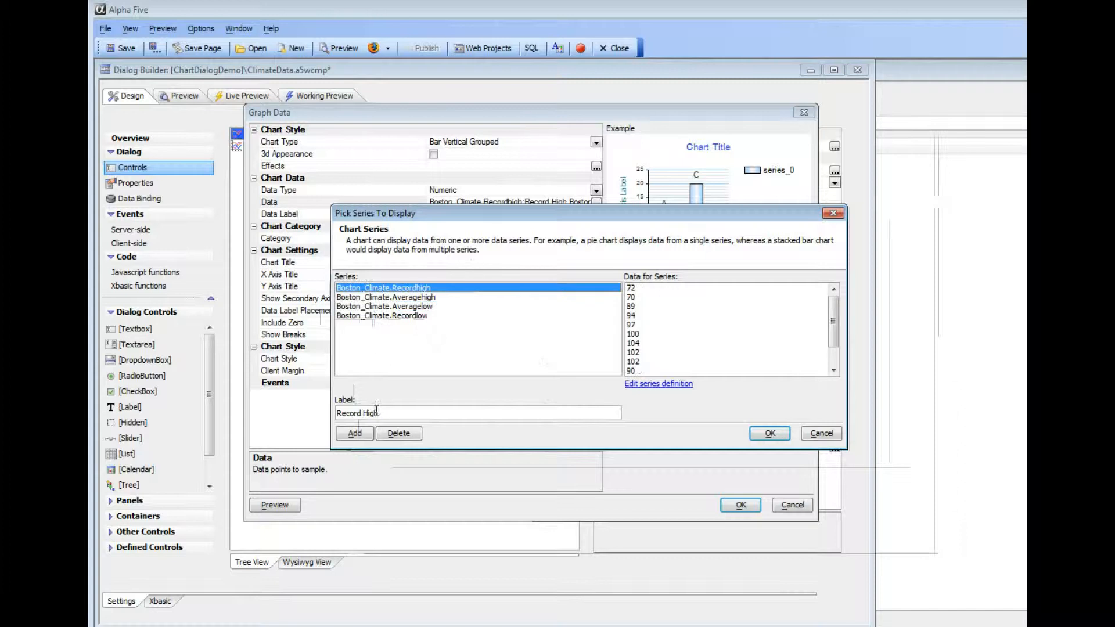
pyautogui.moveTo(381, 414); pyautogui.dragTo(336, 419)
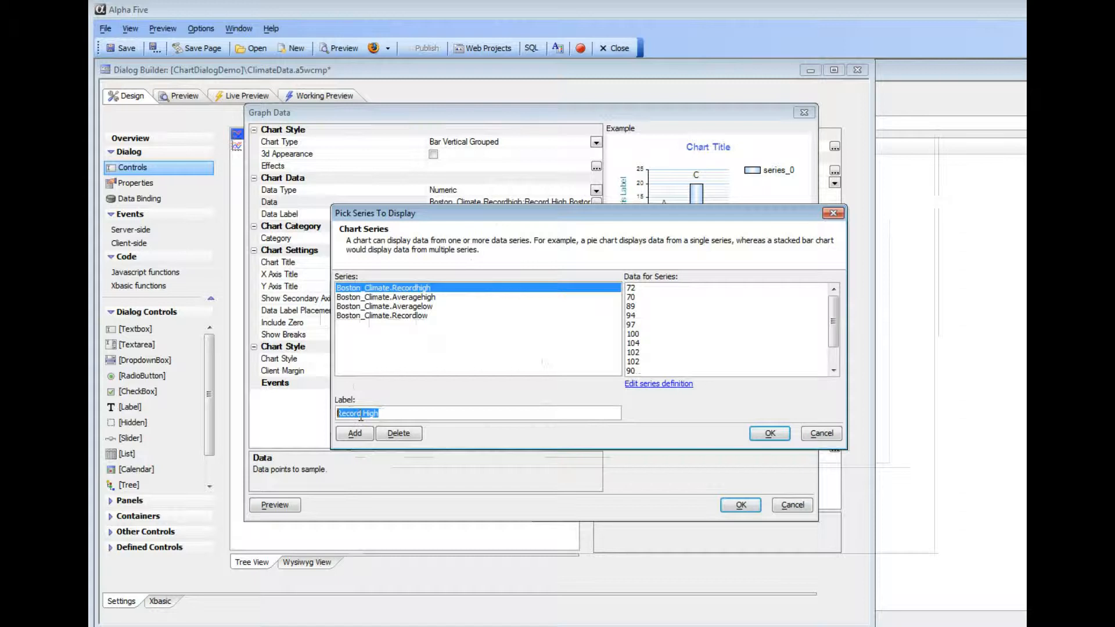
pyautogui.click(403, 297)
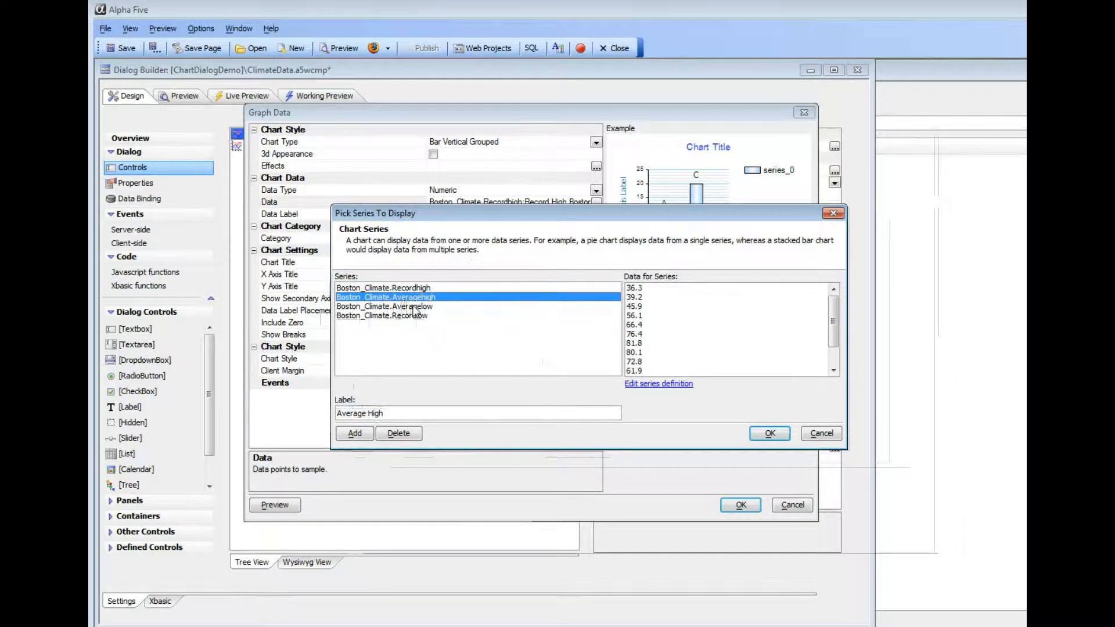
pyautogui.click(415, 307)
pyautogui.click(408, 317)
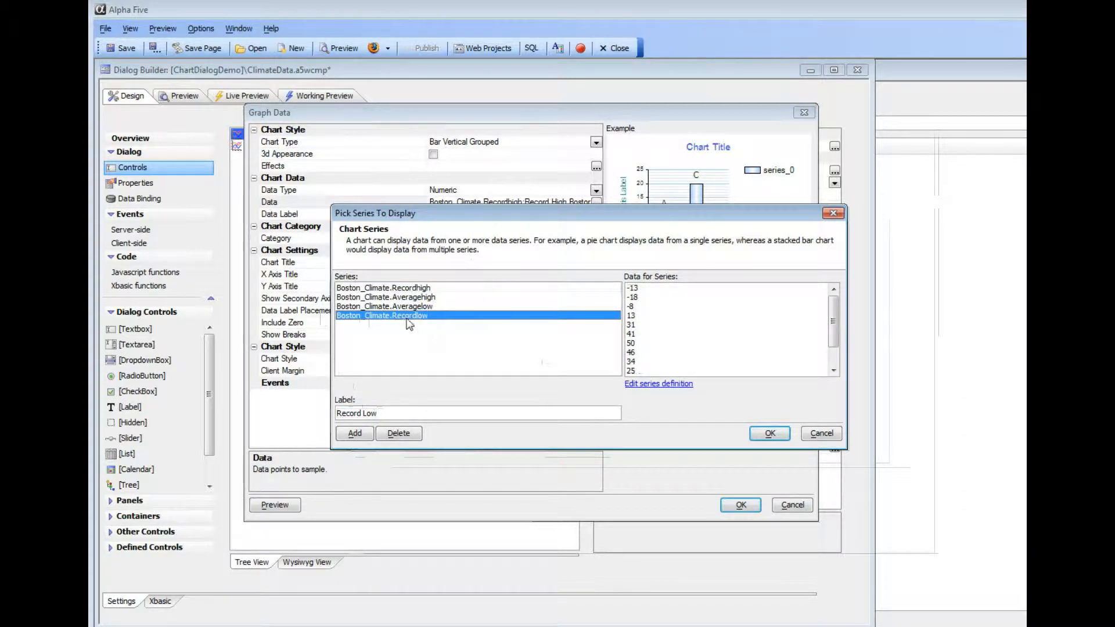
pyautogui.click(821, 434)
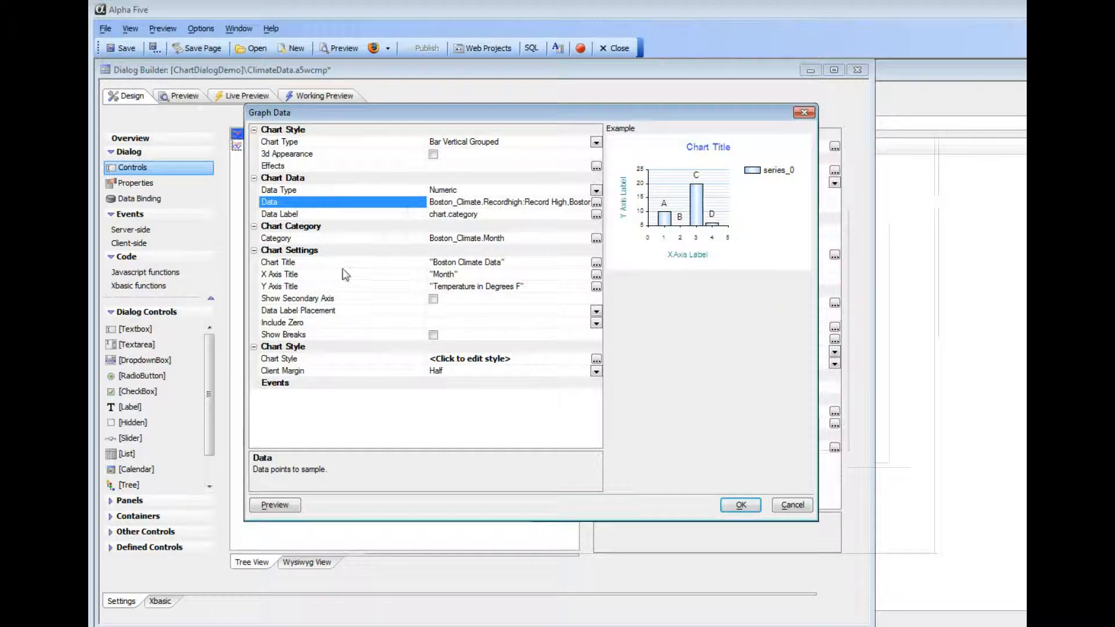
# Check which data series supplies the chart's category, leaving the Boston_Climate.Month setting as it is
pyautogui.click(346, 240)
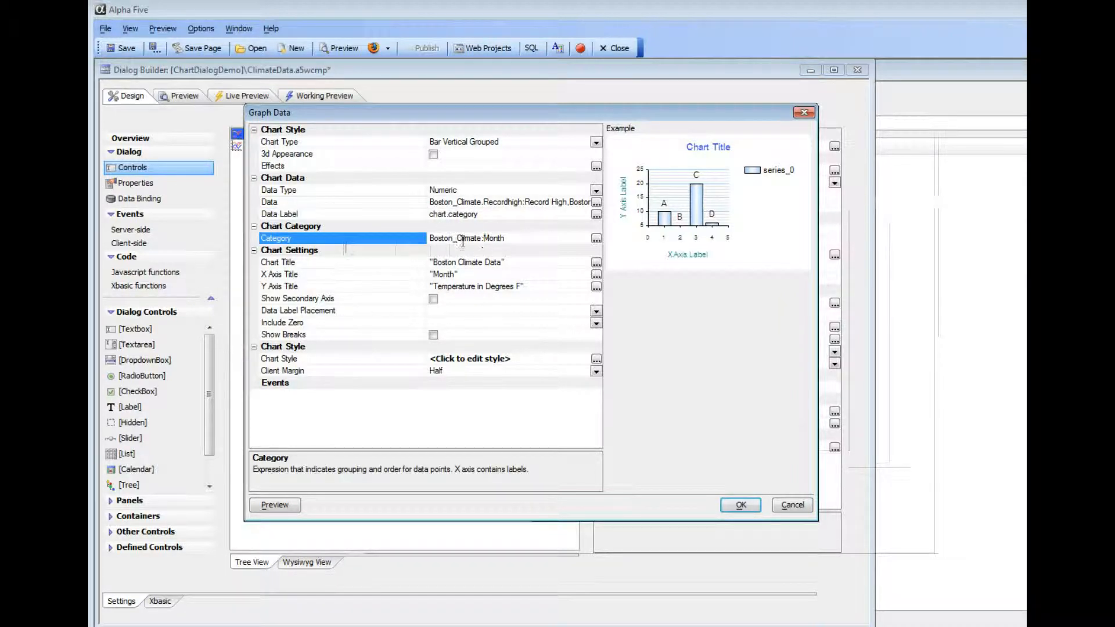
pyautogui.click(596, 239)
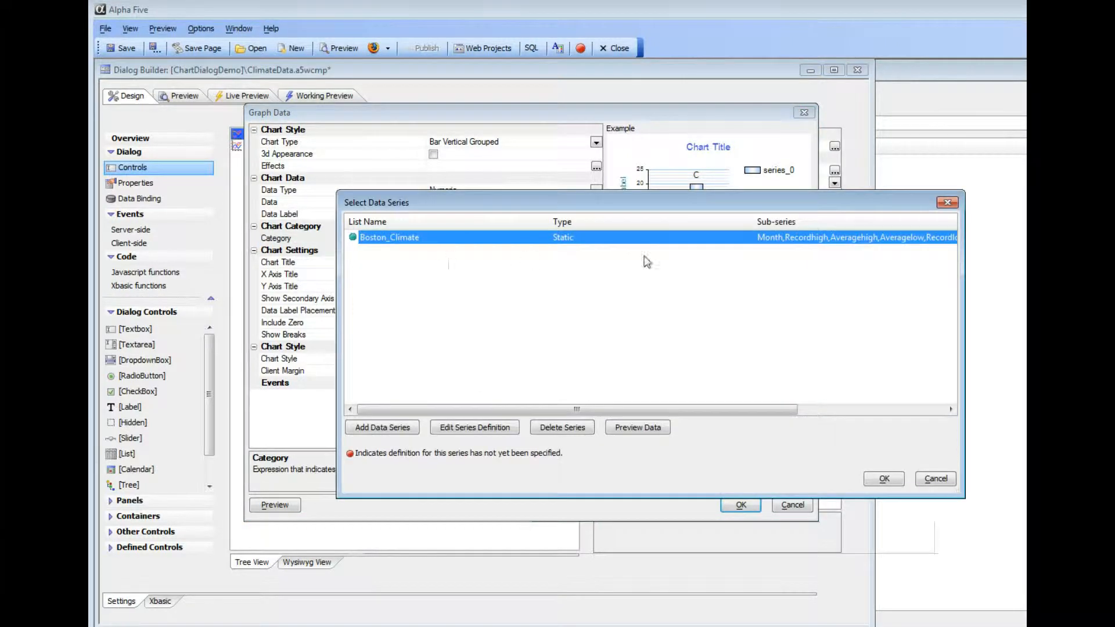
pyautogui.click(937, 480)
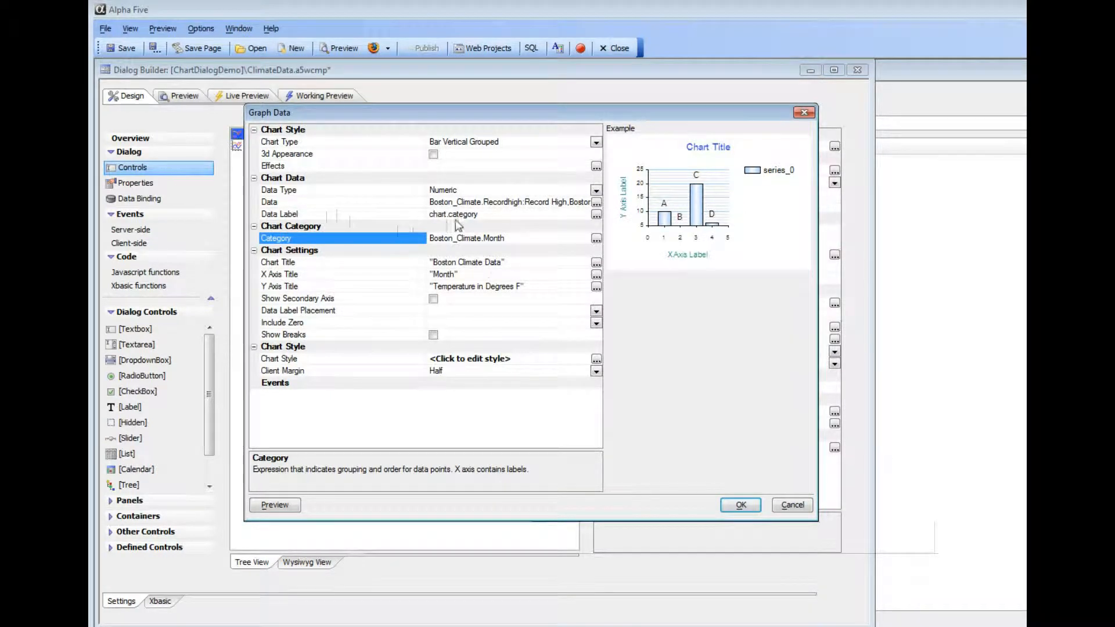
# Review the chart's data label expression and preview the resulting Boston Climate Data chart
pyautogui.click(597, 215)
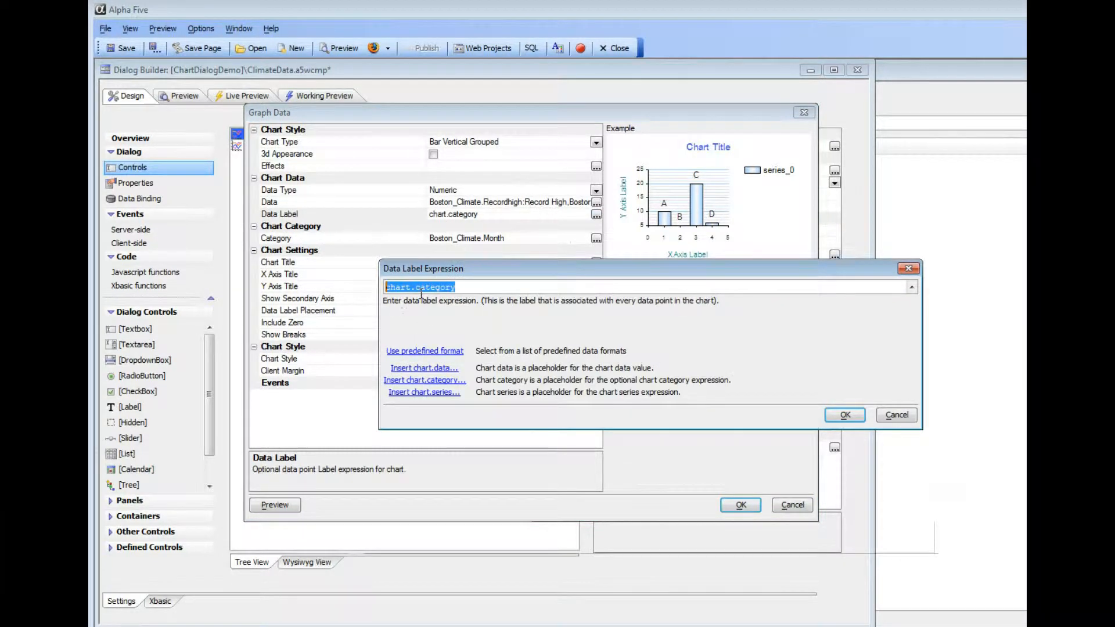
pyautogui.click(845, 415)
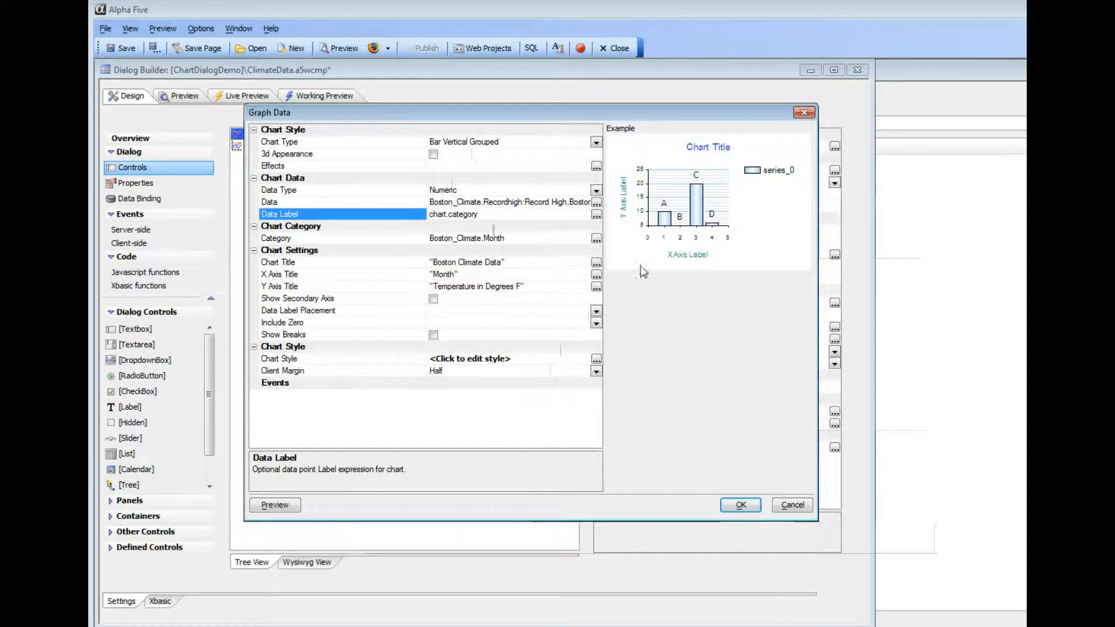
pyautogui.click(274, 505)
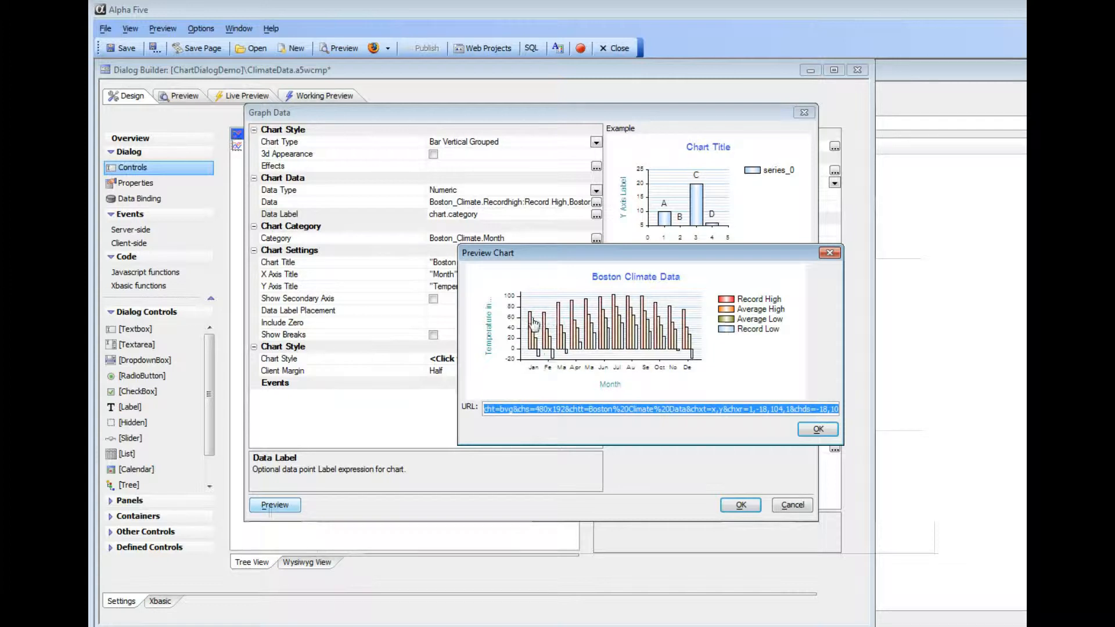
pyautogui.click(820, 433)
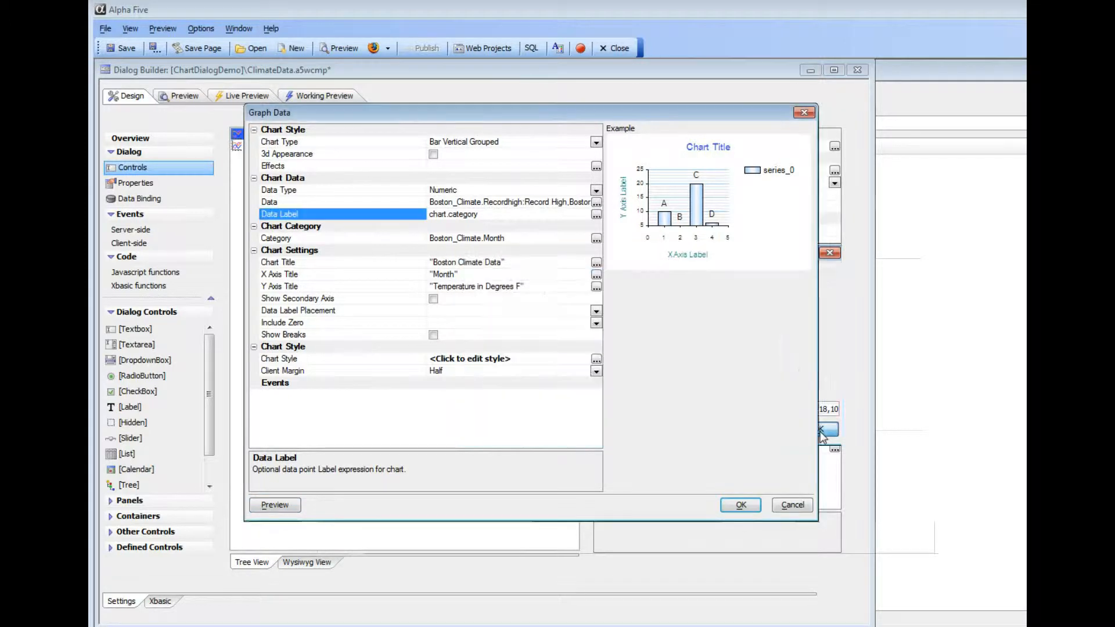
# Examine the chart style's CSS code for the chart series and the style settings defined for each series
pyautogui.click(325, 360)
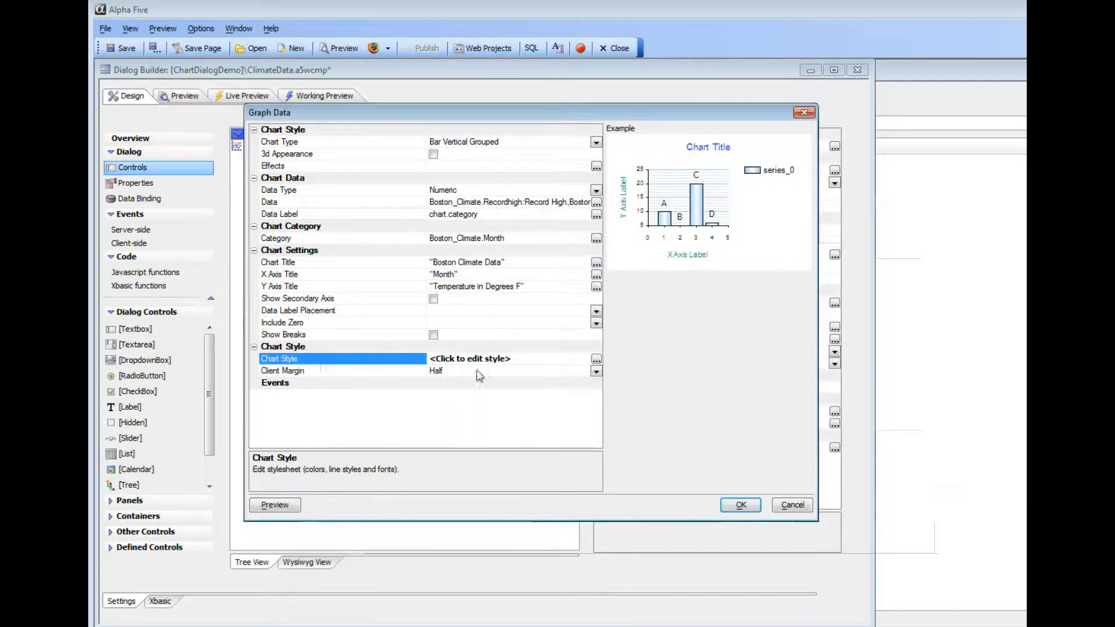
pyautogui.click(597, 359)
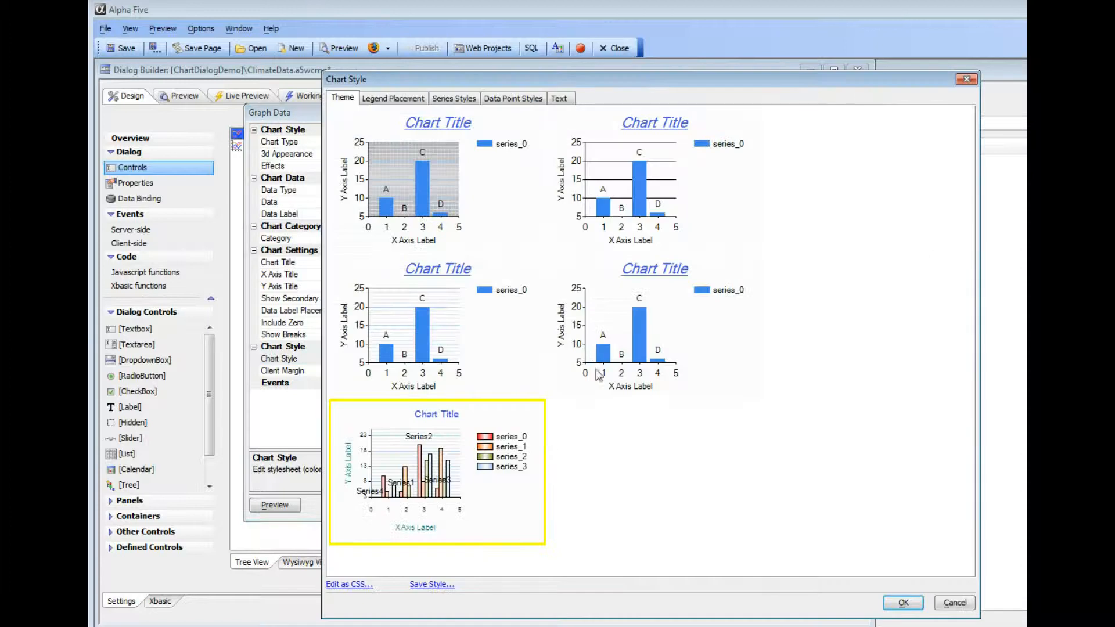
pyautogui.click(347, 585)
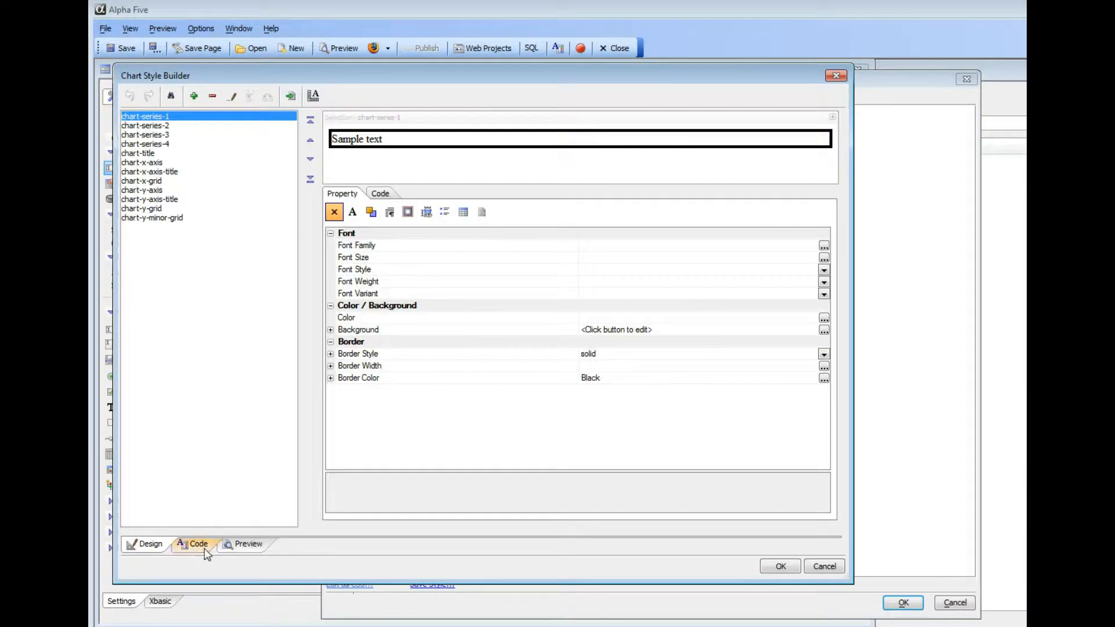
pyautogui.click(204, 549)
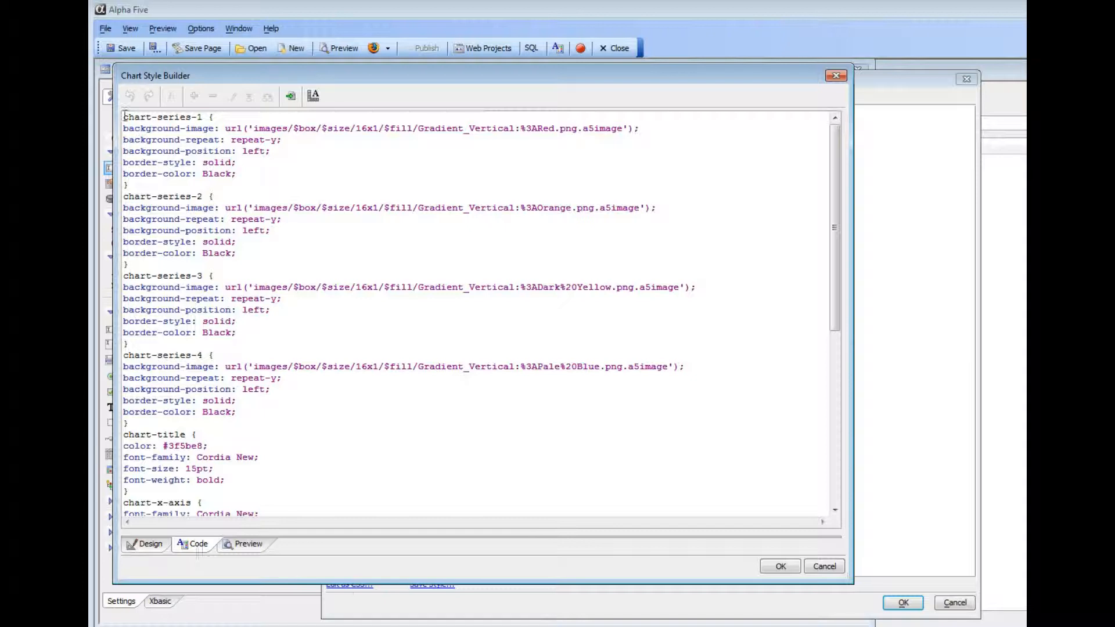
pyautogui.moveTo(123, 117); pyautogui.dragTo(203, 119)
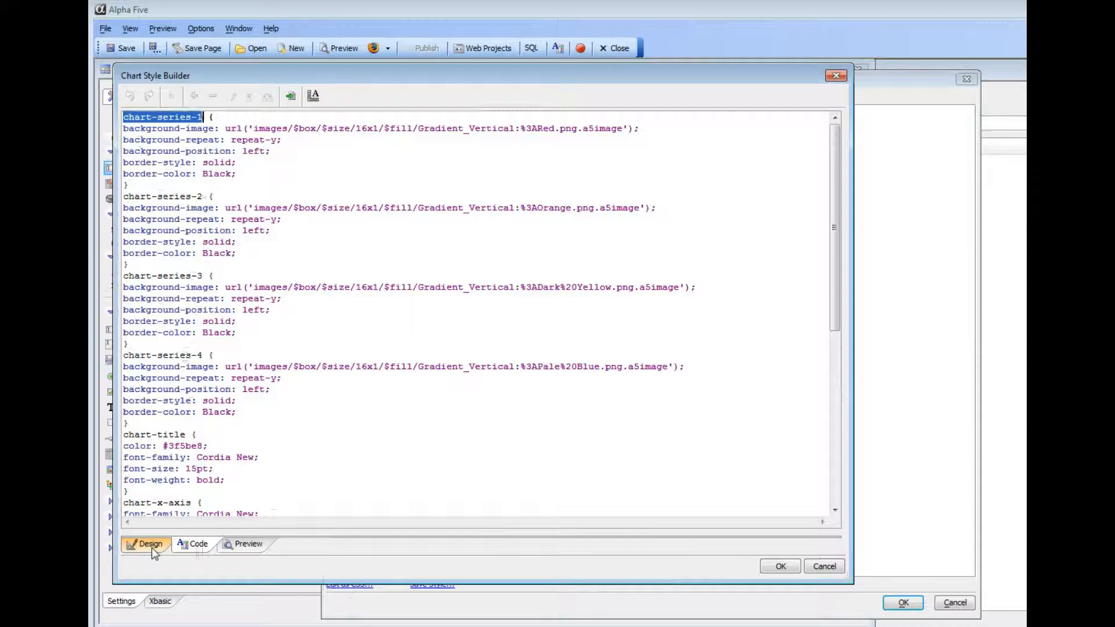
pyautogui.click(780, 567)
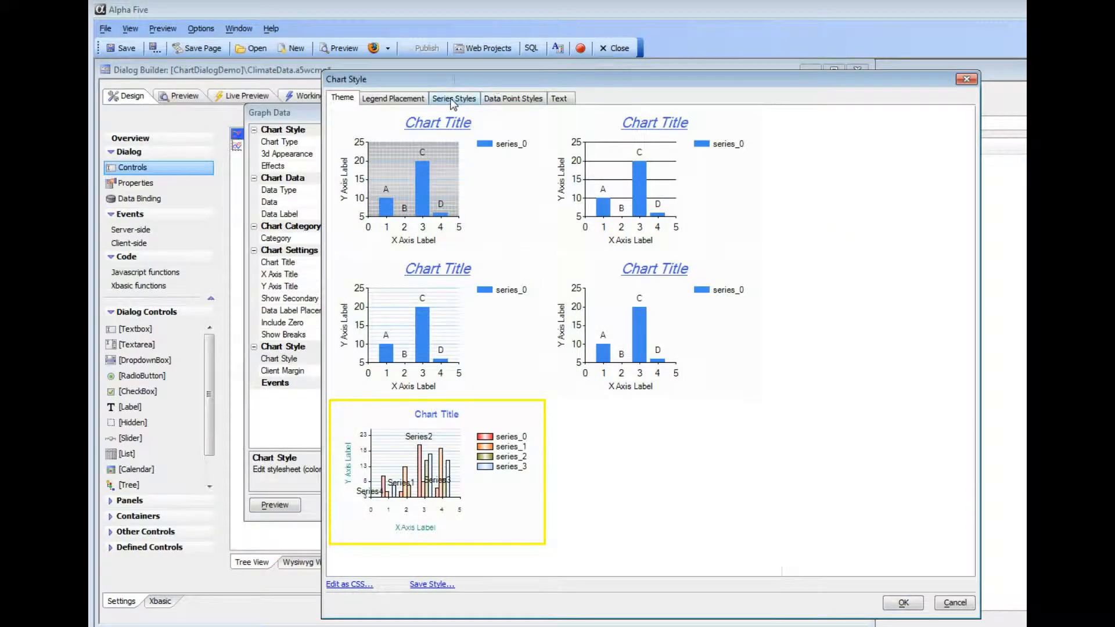
pyautogui.click(454, 102)
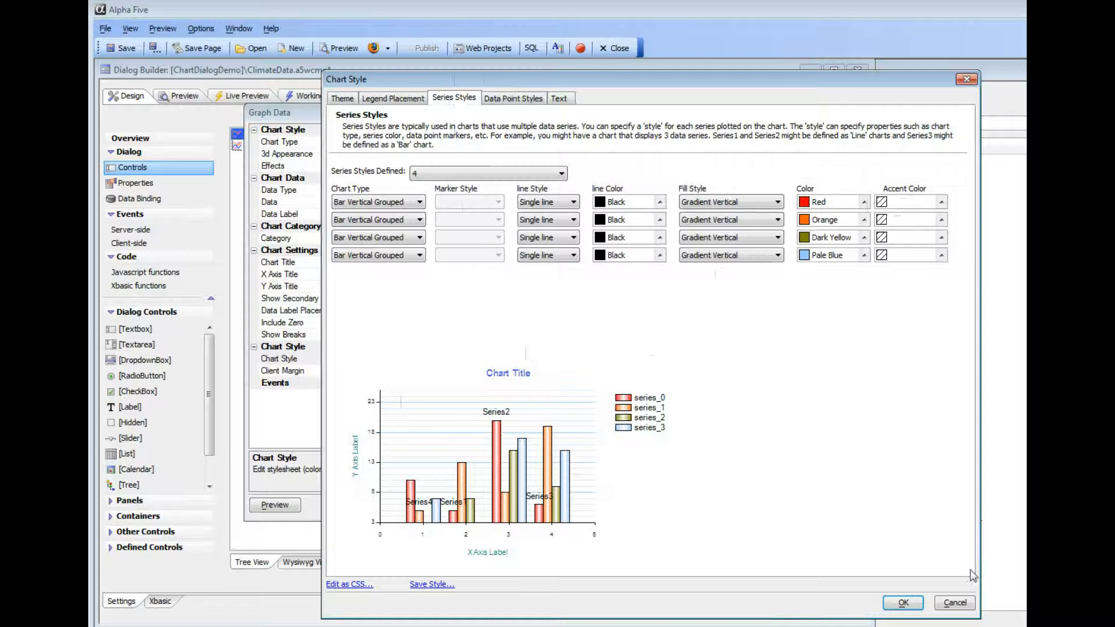
pyautogui.click(903, 603)
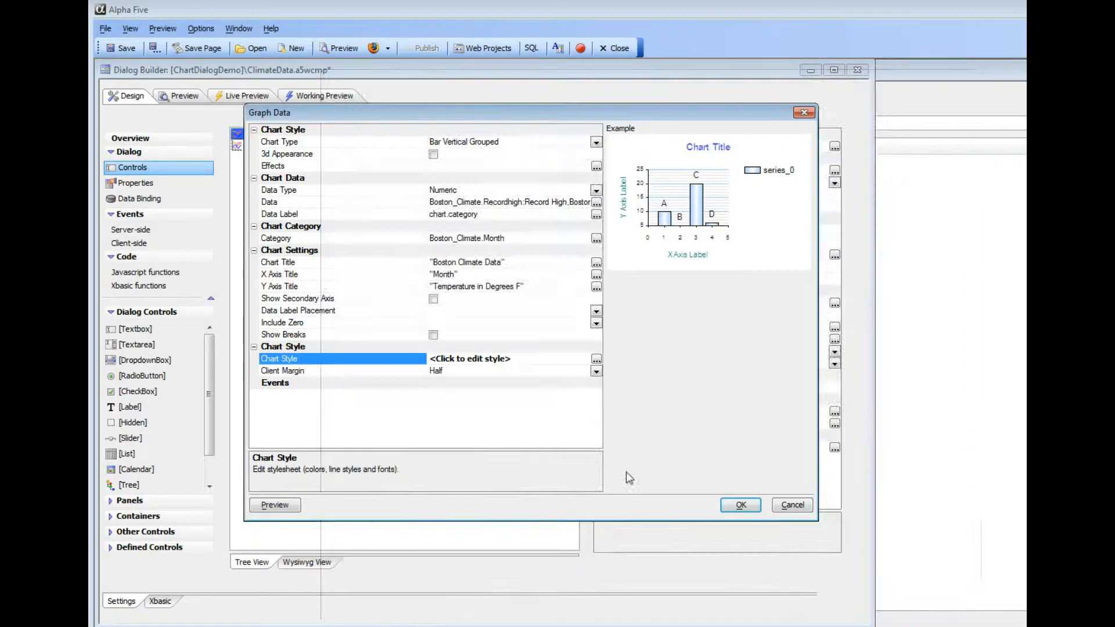
# Close the bar chart's definition, then review the sideBySideLine control's chart definition and its data series without changing anything
pyautogui.click(741, 504)
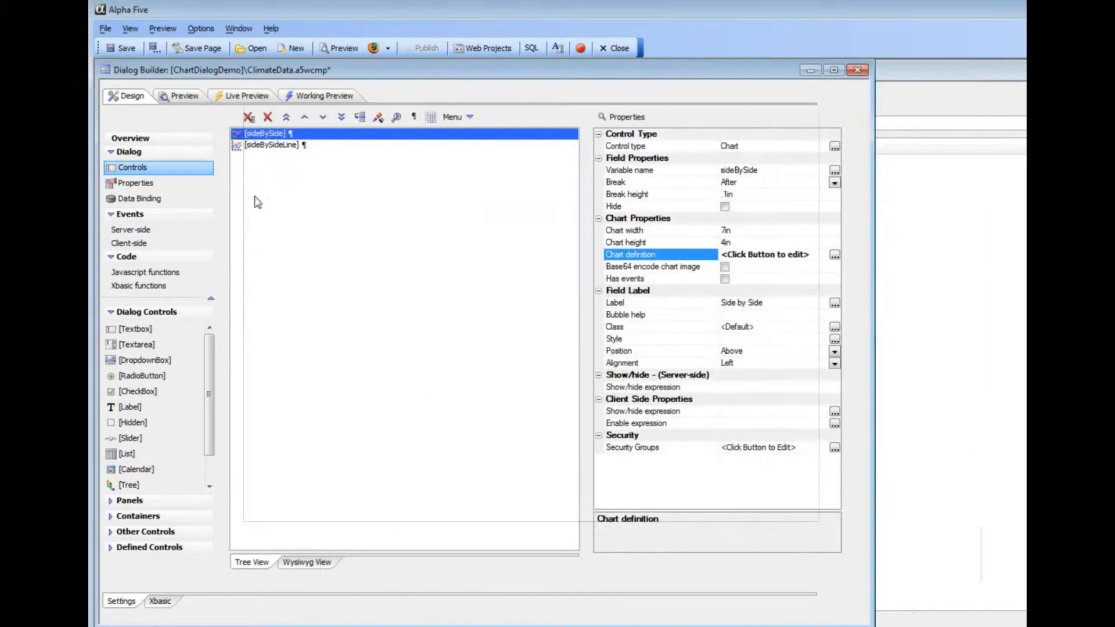
pyautogui.click(281, 146)
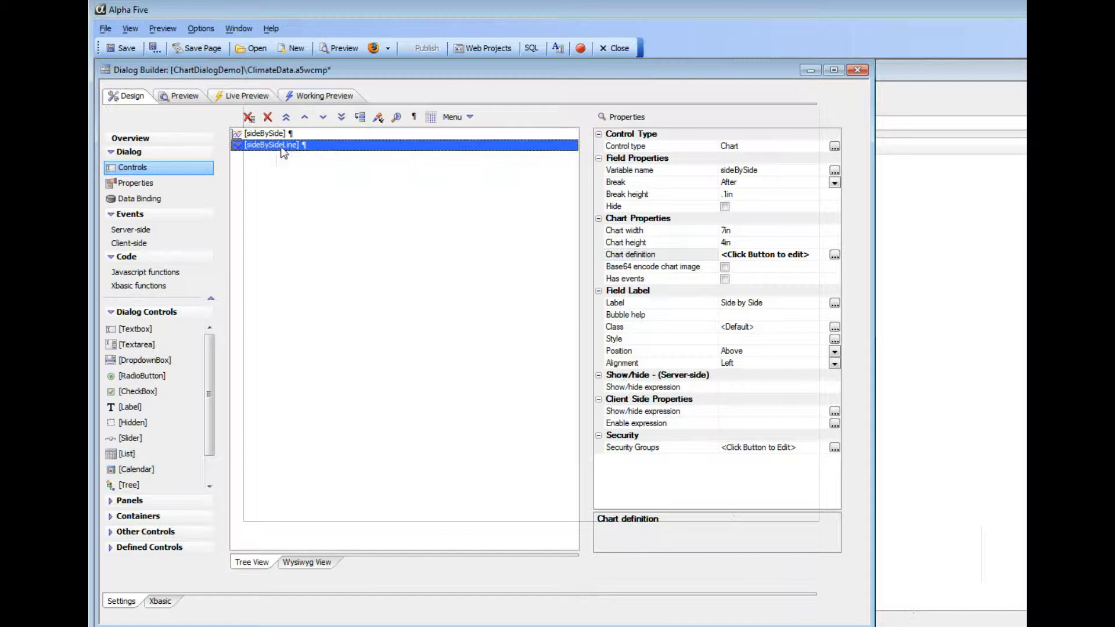
pyautogui.doubleClick(642, 256)
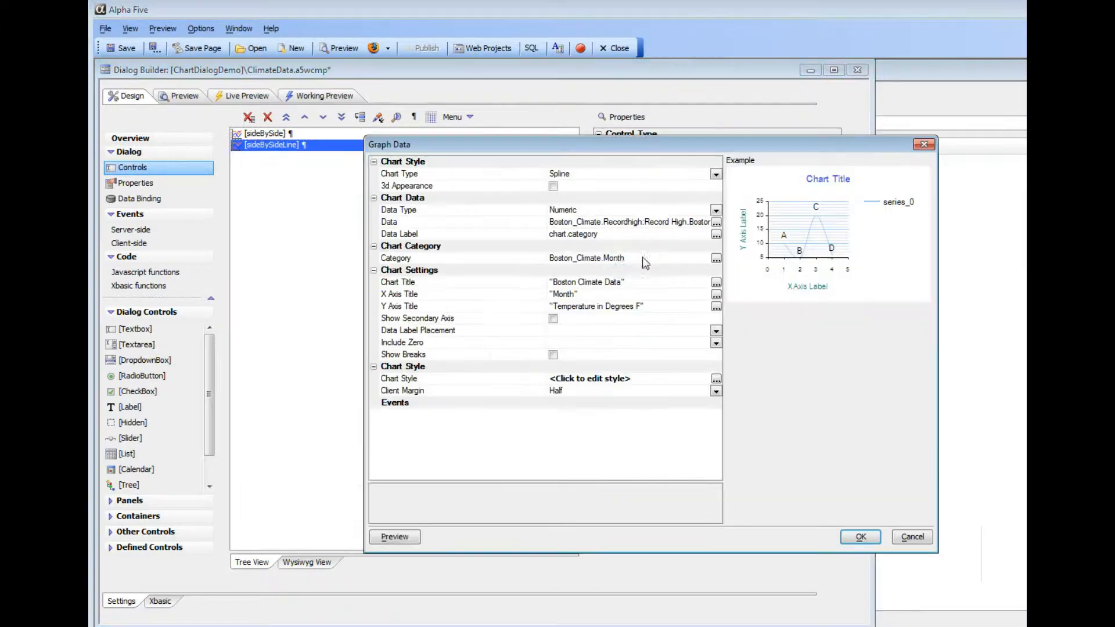
pyautogui.click(716, 223)
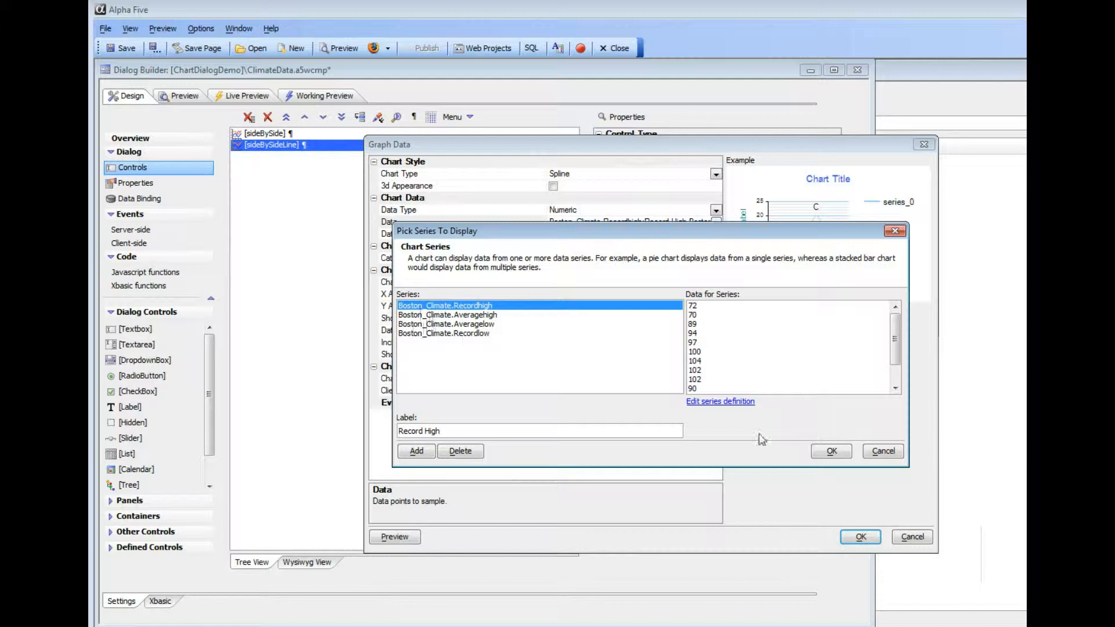
pyautogui.click(831, 451)
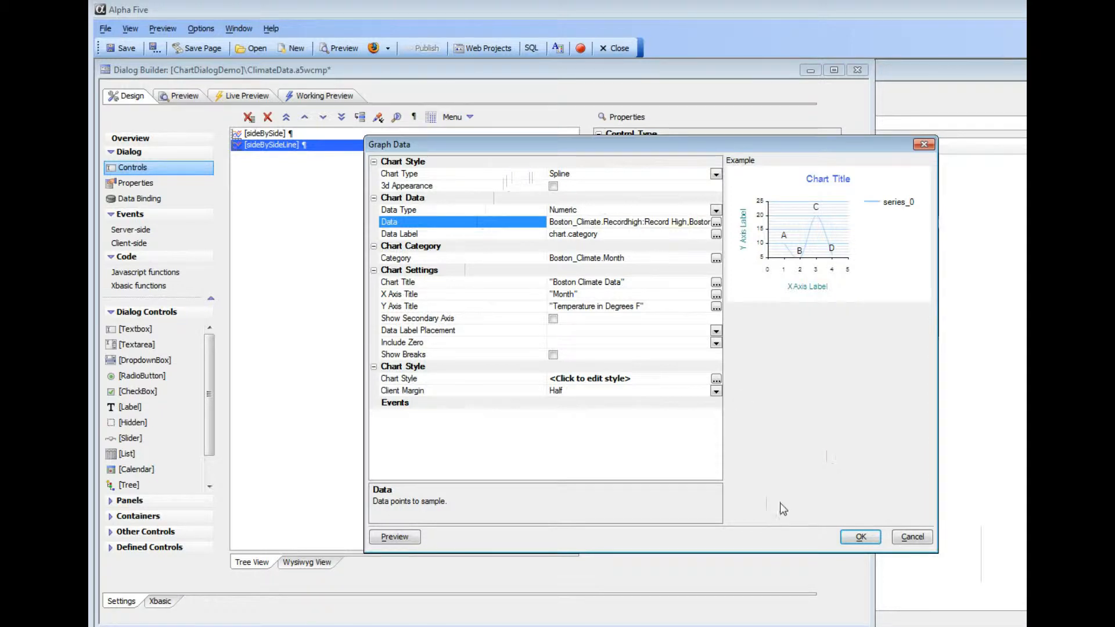
pyautogui.click(860, 537)
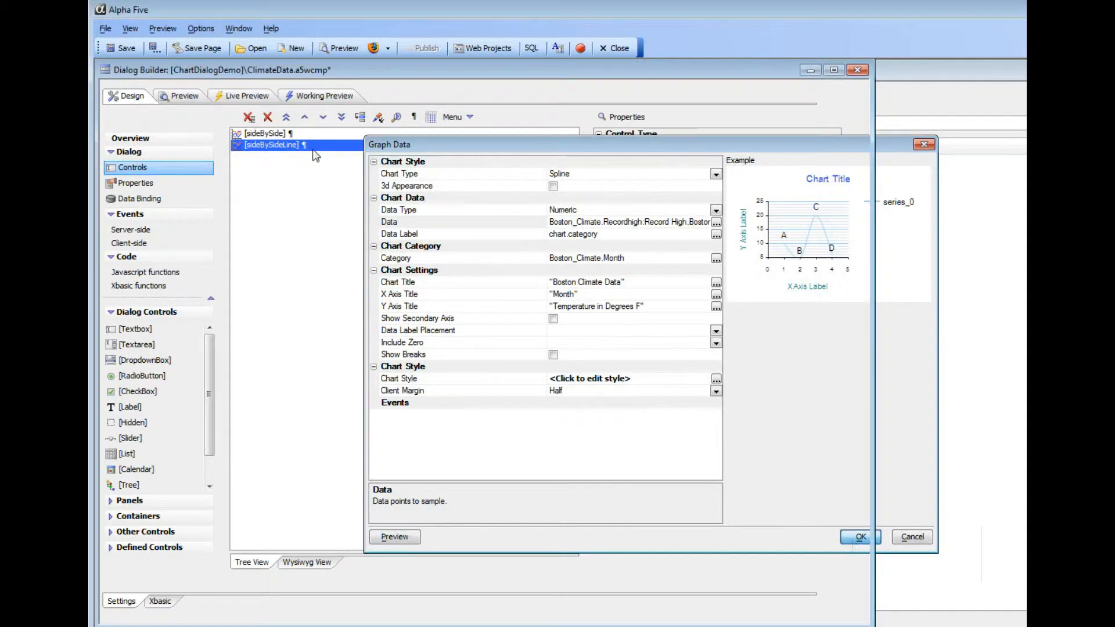
# Run the working preview of the dialog and compare the Boston Climate Data bar chart with the spline chart below it
pyautogui.click(326, 98)
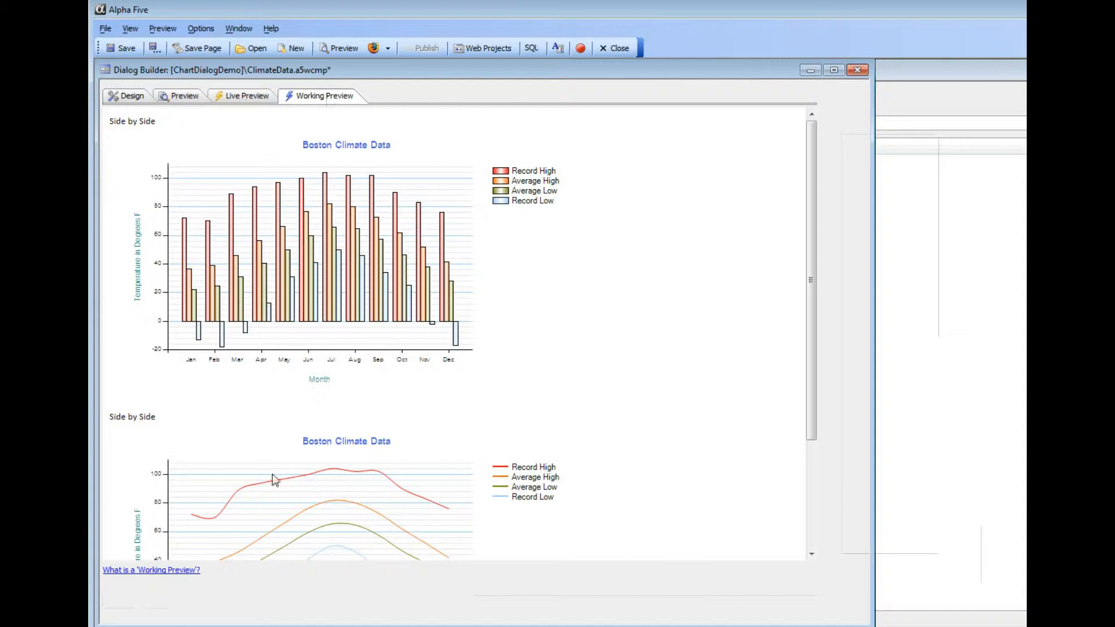
pyautogui.moveTo(811, 341); pyautogui.dragTo(820, 445)
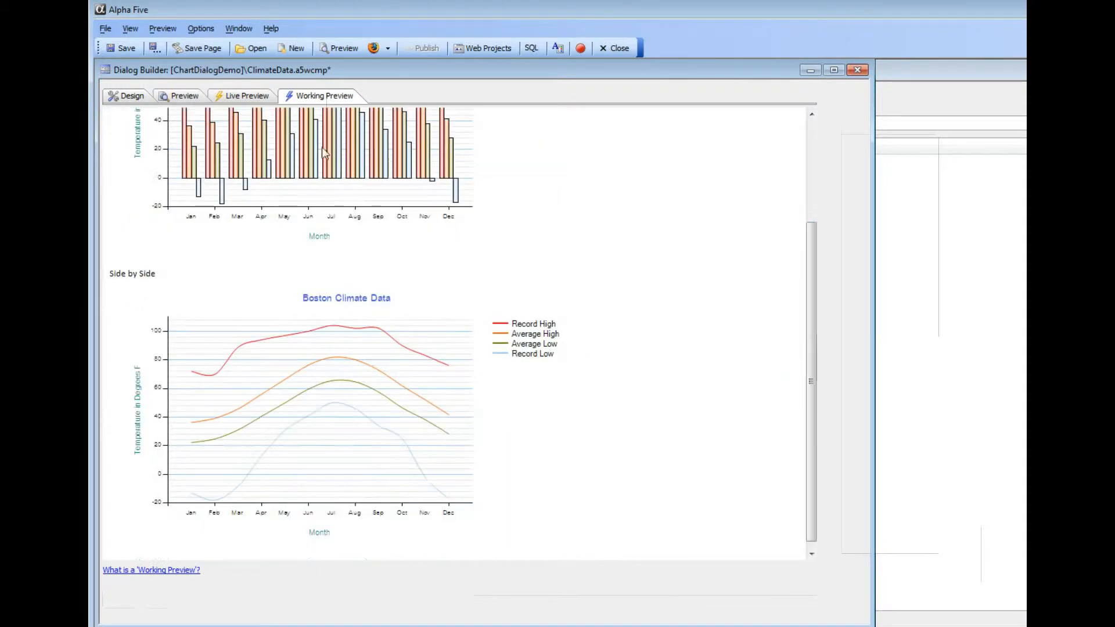